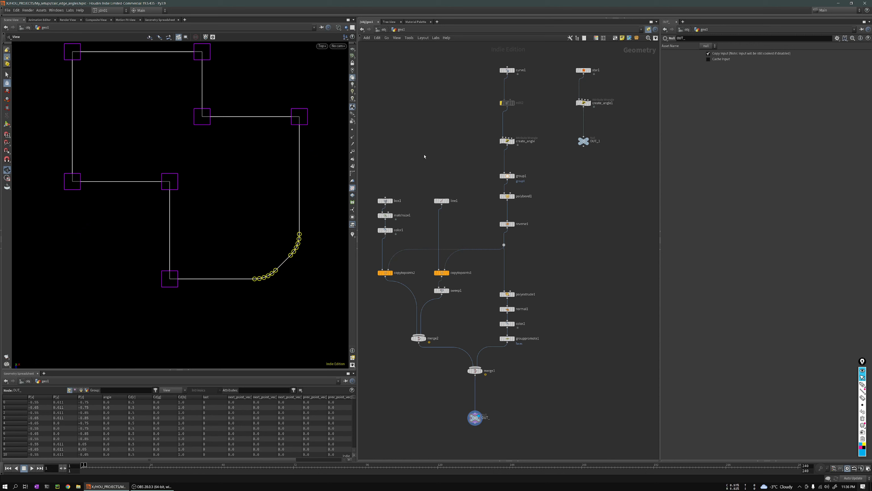
# Step: Display the curve1 node's output and examine the corners of its polygon outline
pyautogui.scroll(6, 454, 132)
pyautogui.moveTo(465, 144); pyautogui.dragTo(551, 190)
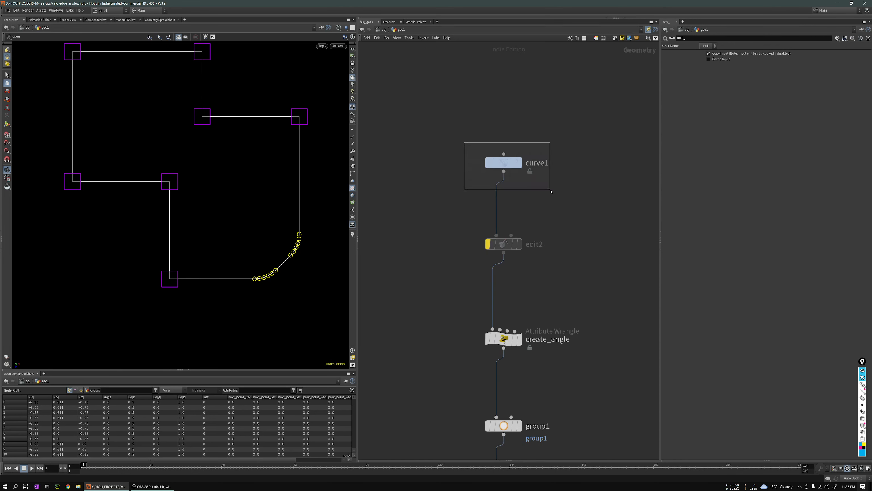
pyautogui.moveTo(506, 163); pyautogui.dragTo(488, 151)
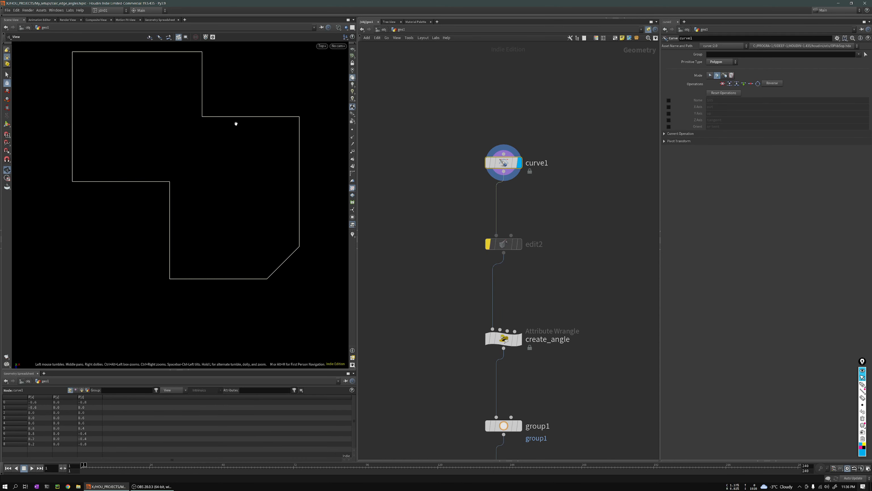
pyautogui.scroll(-2, 246, 198)
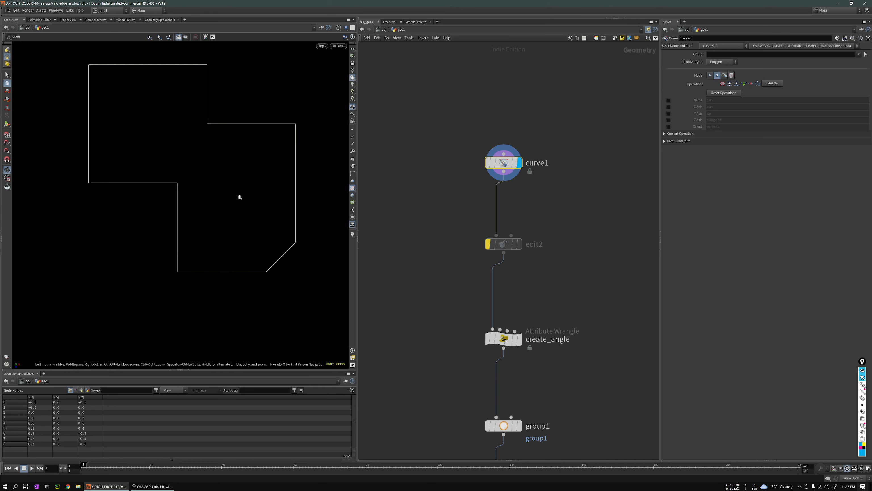
pyautogui.moveTo(243, 177); pyautogui.dragTo(239, 196, button='middle')
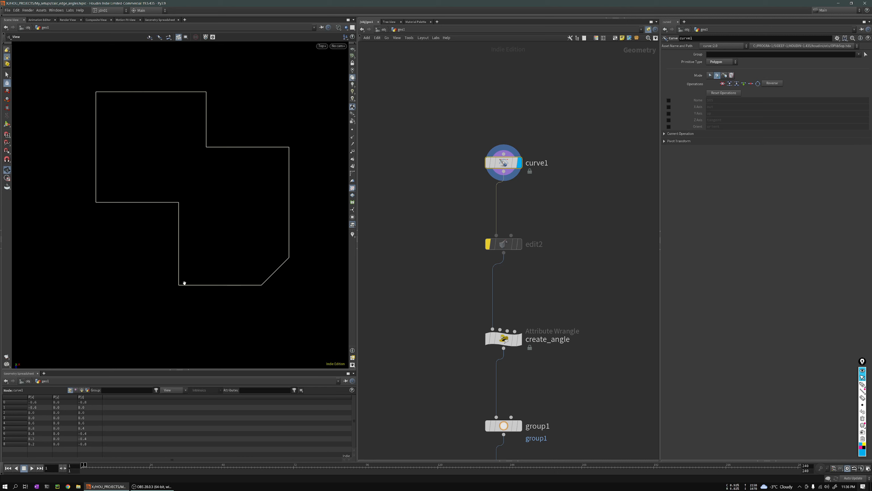
pyautogui.moveTo(191, 212); pyautogui.dragTo(203, 218, button='middle')
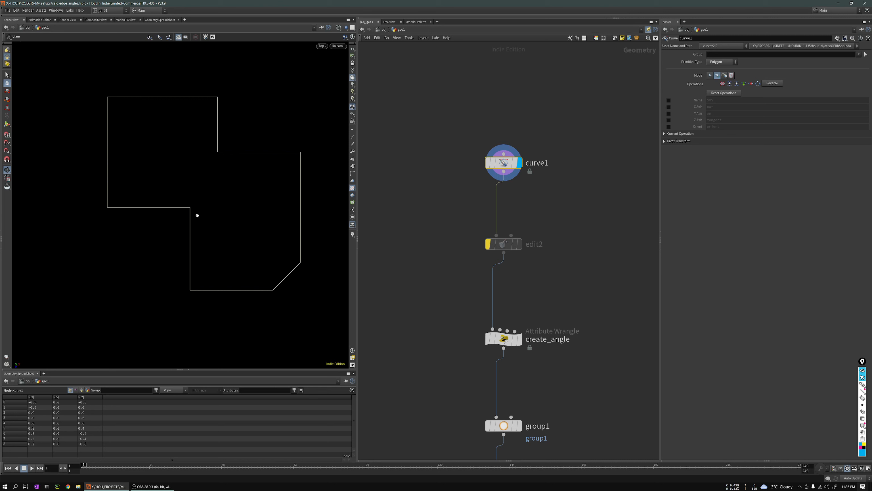
pyautogui.scroll(1, 202, 193)
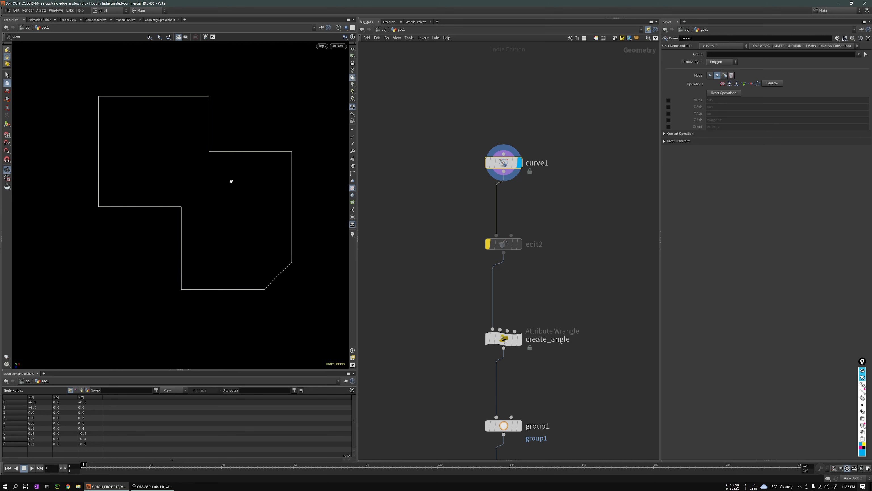
pyautogui.scroll(2, 246, 180)
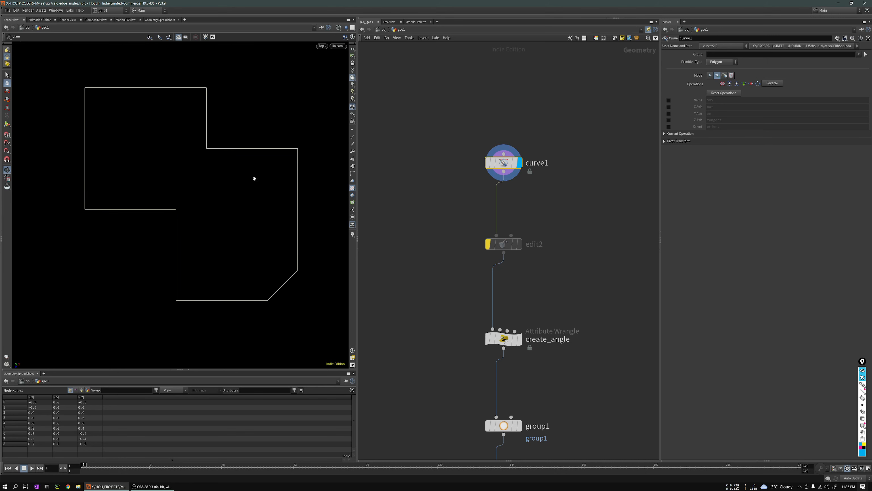
pyautogui.scroll(-2, 447, 232)
pyautogui.moveTo(448, 235); pyautogui.dragTo(448, 216, button='middle')
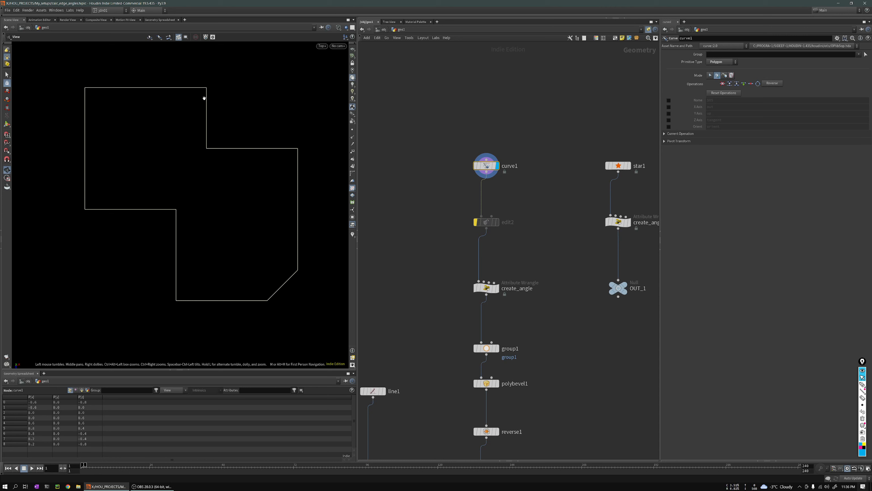
pyautogui.scroll(3, 220, 125)
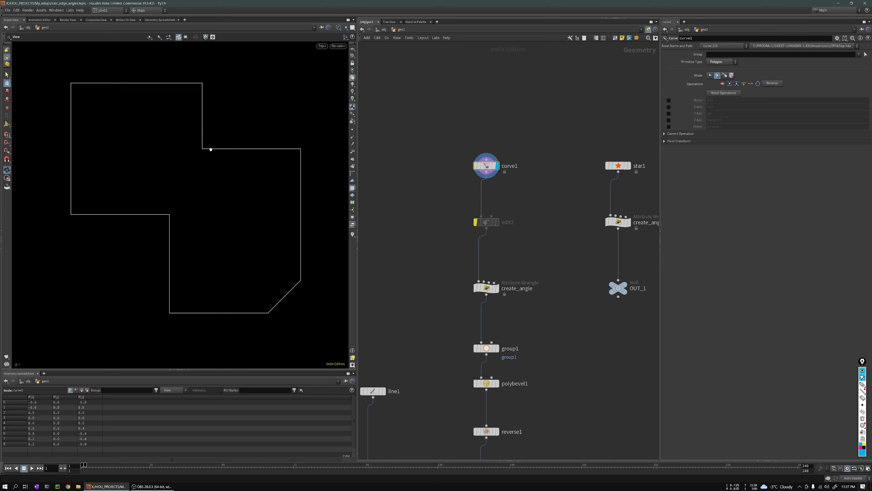
pyautogui.scroll(2, 218, 148)
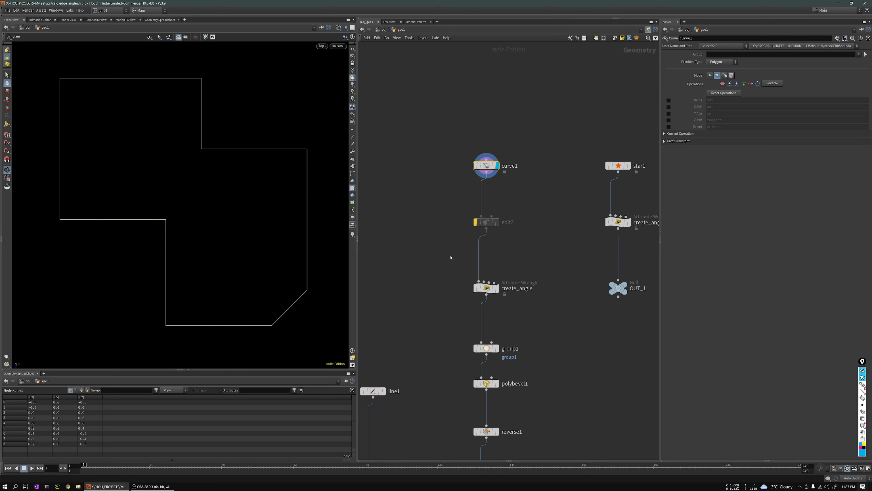
pyautogui.moveTo(451, 257); pyautogui.dragTo(449, 223, button='middle')
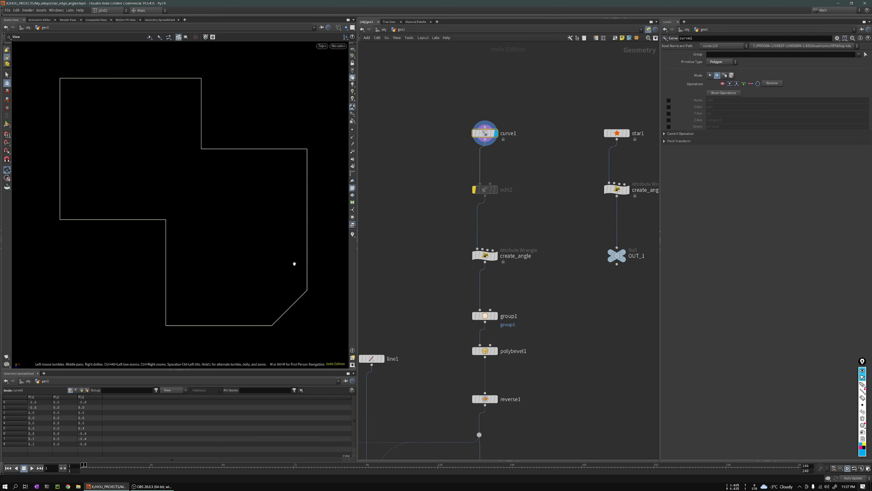
# Step: Read through the create_angle wrangle's VEX code in an enlarged editor, including the conditions that colour points by angle
pyautogui.click(485, 255)
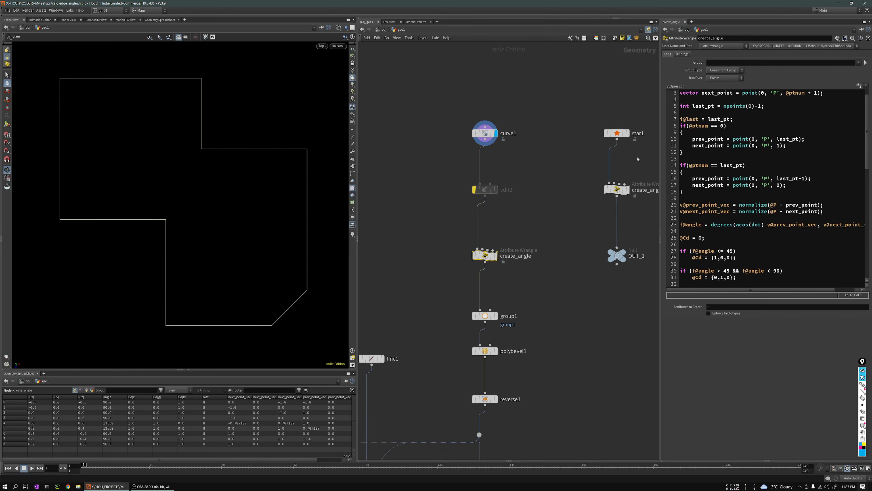
pyautogui.scroll(-5, 734, 133)
pyautogui.hotkey('alt', 'e')
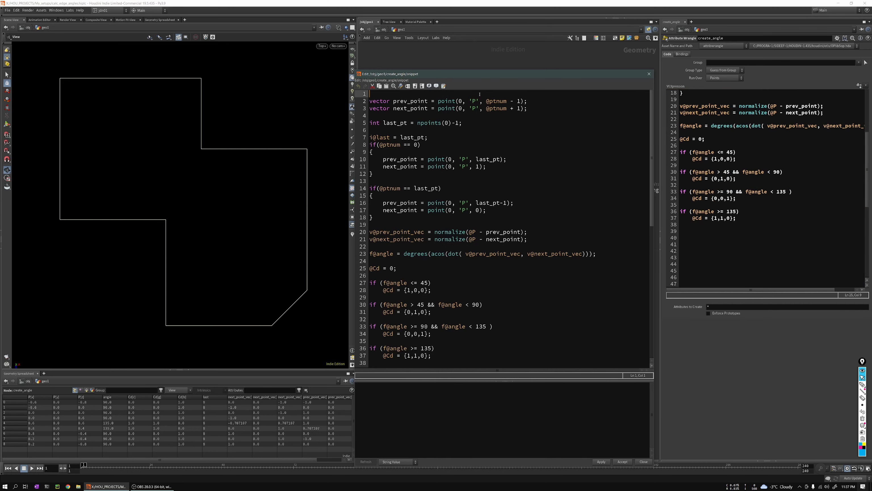
pyautogui.scroll(-6, 433, 101)
pyautogui.scroll(6, 372, 144)
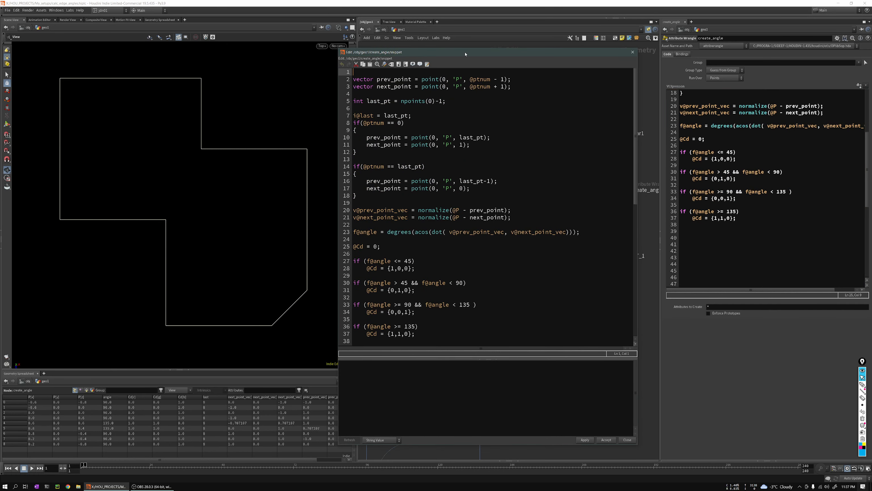
pyautogui.moveTo(465, 54); pyautogui.dragTo(487, 55)
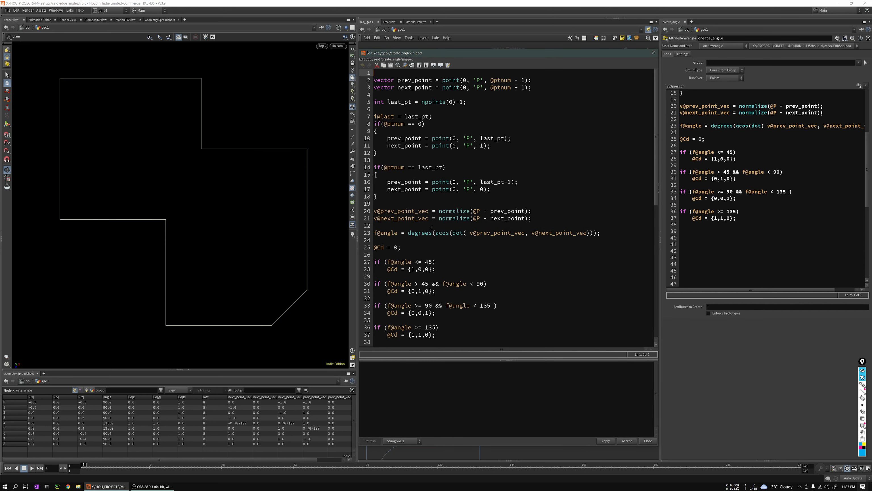
pyautogui.moveTo(376, 258); pyautogui.dragTo(444, 259)
pyautogui.hotkey('ctrl', 'shift', 'End')
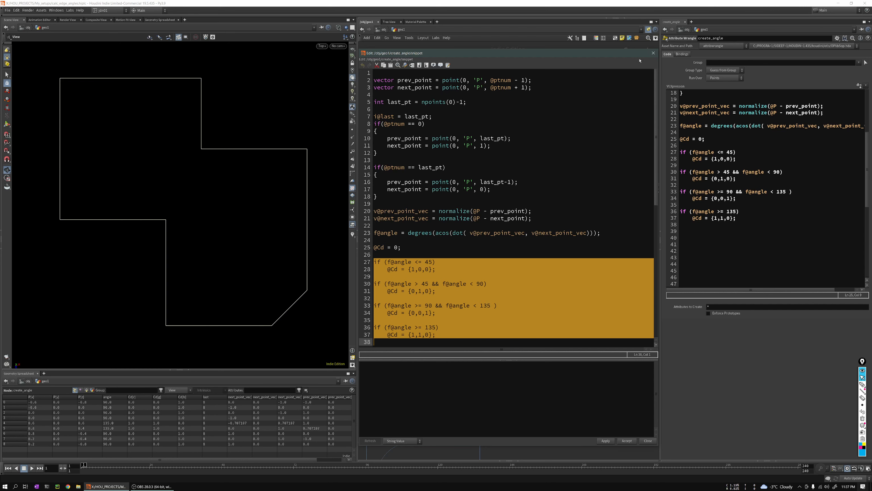
pyautogui.click(654, 53)
# Step: Start a new empty scene, discarding the changes to the current file
pyautogui.moveTo(533, 211); pyautogui.dragTo(536, 182, button='middle')
pyautogui.scroll(-2, 534, 181)
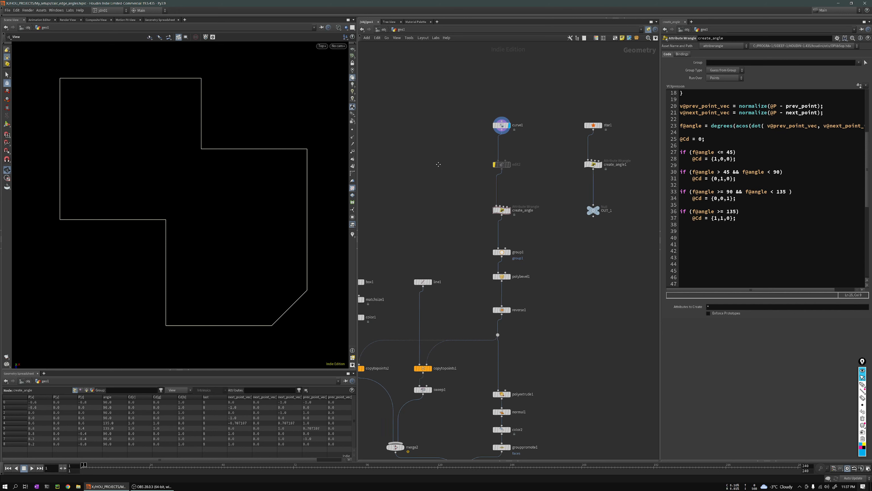
pyautogui.scroll(-1, 440, 160)
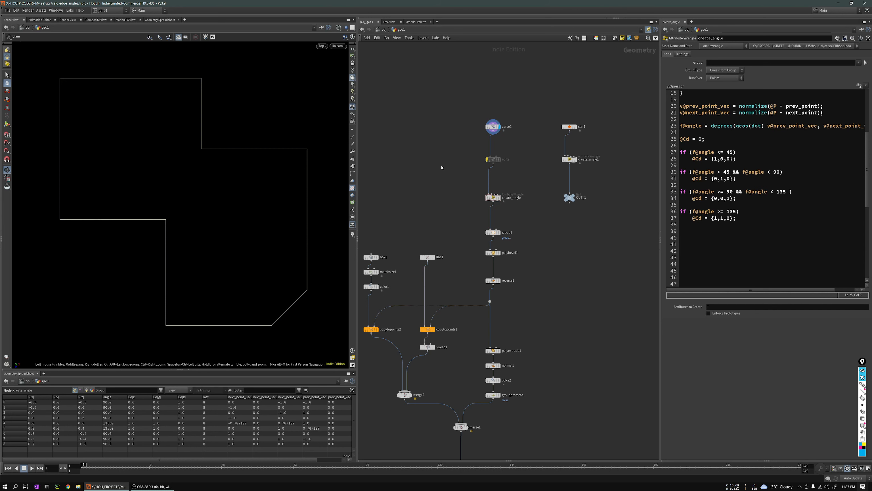
pyautogui.press('u')
pyautogui.hotkey('ctrl', 'n')
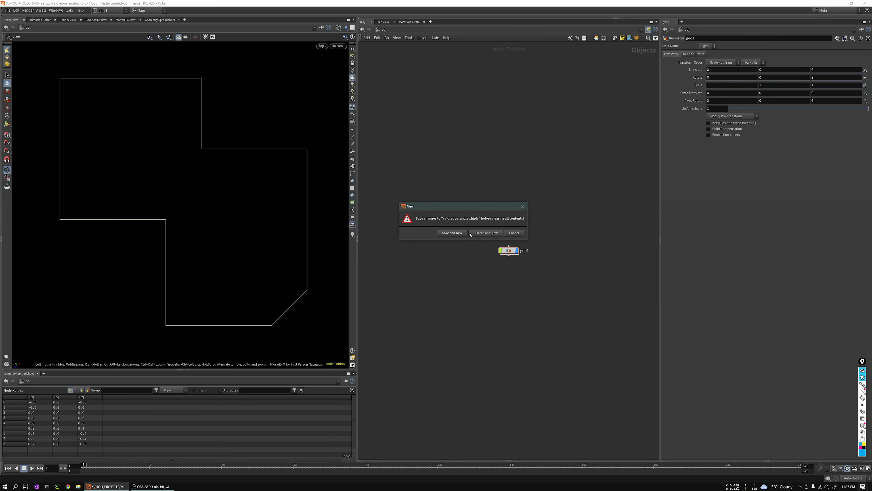
pyautogui.click(485, 233)
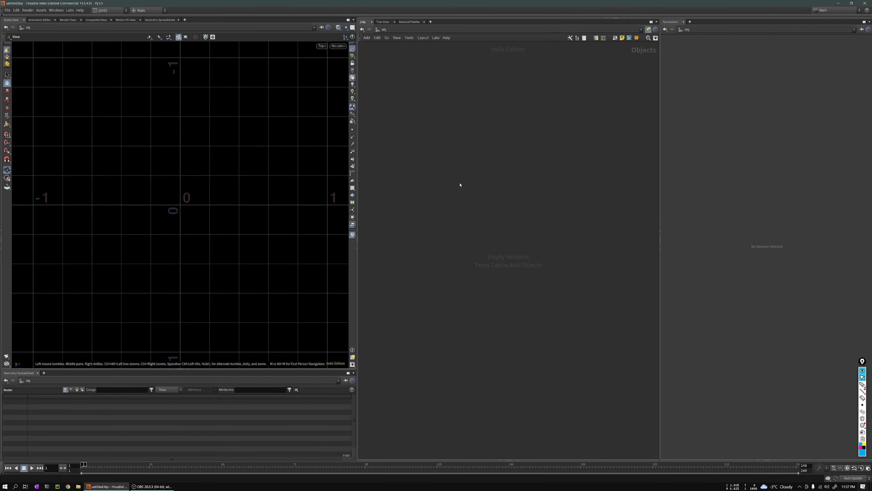
# Step: Create a Geometry object at object level and enter its network
pyautogui.press('Tab')
pyautogui.write('geo')
pyautogui.press('Return')
pyautogui.click(493, 193)
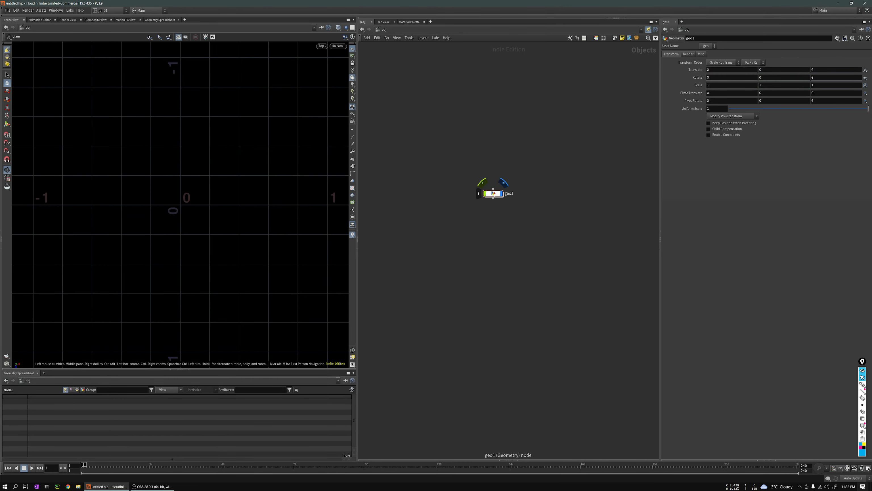
pyautogui.moveTo(495, 195); pyautogui.dragTo(490, 152)
pyautogui.doubleClick(490, 151)
# Step: Add a Curve node to the empty geometry network
pyautogui.press('Tab')
pyautogui.write('c')
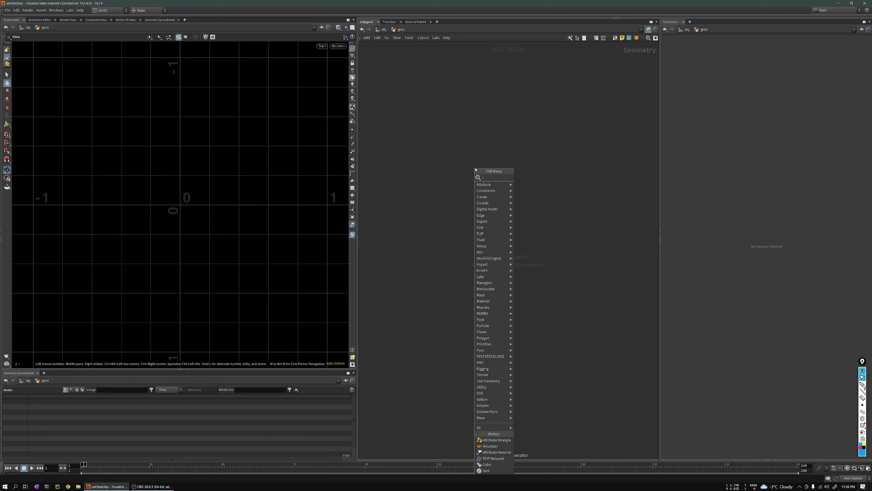
pyautogui.write('urve')
pyautogui.press('Return')
pyautogui.click(500, 147)
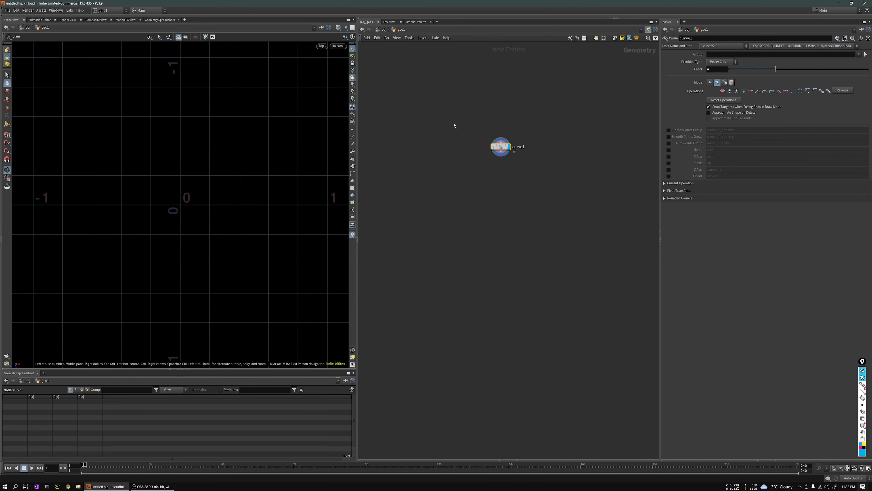
# Step: Set the curve's primitive type to Polygon and activate its drawing tool in the top view
pyautogui.moveTo(248, 167); pyautogui.dragTo(208, 168, button='right')
pyautogui.hotkey('space', '2')
pyautogui.moveTo(217, 163); pyautogui.dragTo(225, 171, button='middle')
pyautogui.hotkey('space', '2')
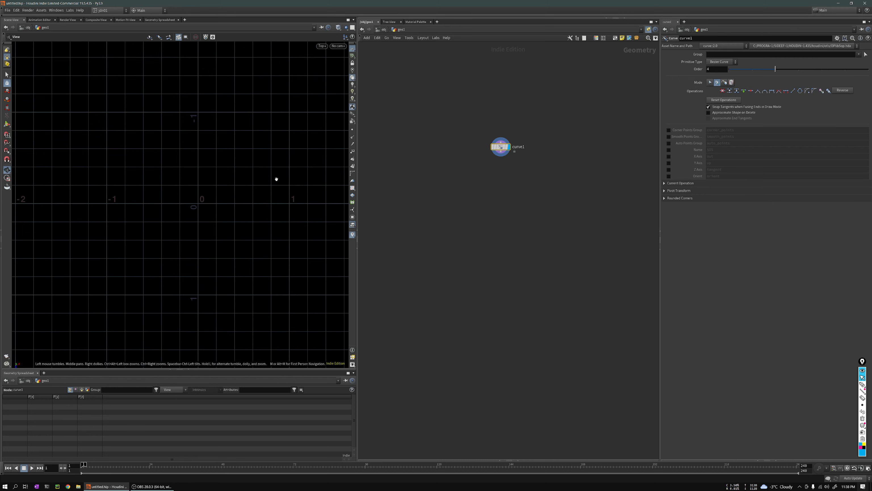
pyautogui.click(718, 63)
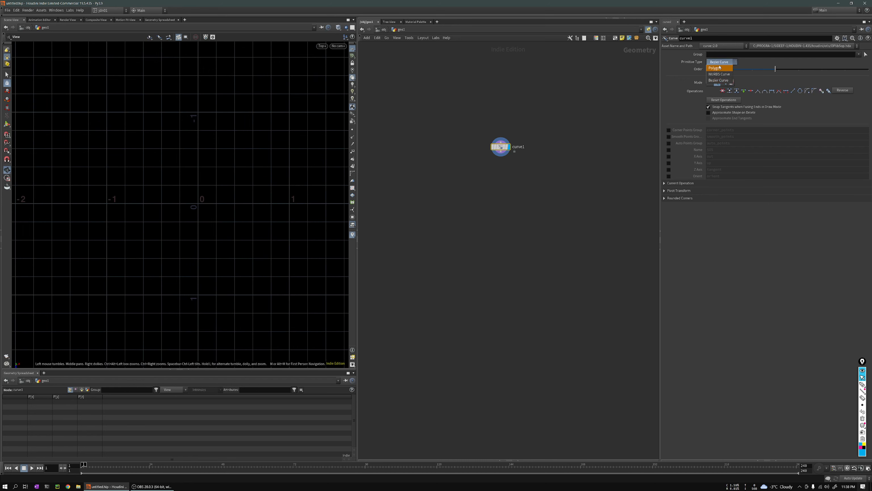
pyautogui.click(716, 65)
pyautogui.press('Return')
# Step: Place the curve's first point at about X 0.03, Z -0.99 and turn on grid snapping
pyautogui.click(72, 134)
pyautogui.scroll(-1, 169, 282)
pyautogui.click(197, 132)
pyautogui.click(7, 134)
# Step: Continue the outline on grid points (X, Z) (-1, -1), (-1, -0.4), (-1, 0.4), (-0.6, 0.4), (-0.6, 0.8), (0, 0.8) and (0.6, 0.8)
pyautogui.click(115, 132)
pyautogui.click(115, 181)
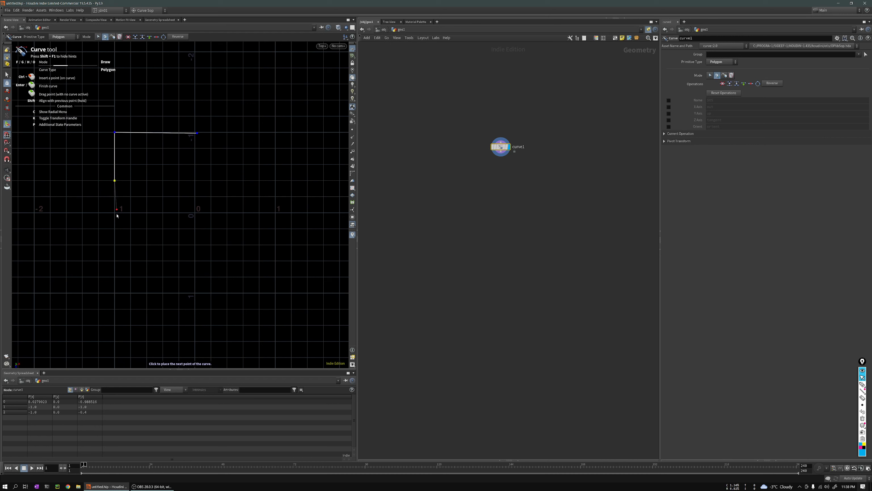
pyautogui.click(115, 245)
pyautogui.click(147, 245)
pyautogui.click(147, 276)
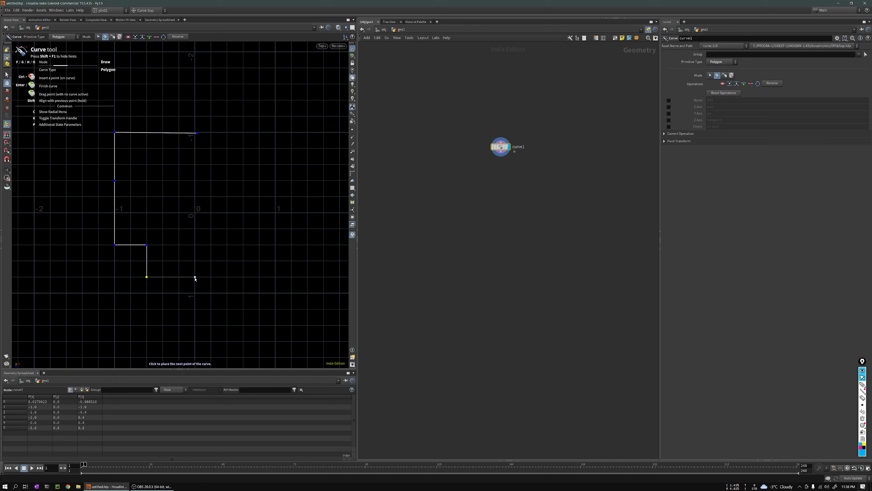
pyautogui.click(195, 276)
pyautogui.click(243, 277)
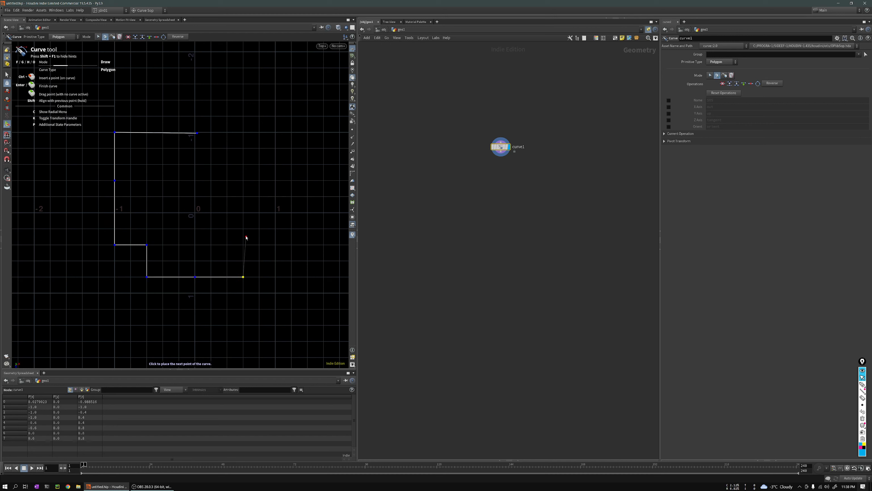
# Step: Add outline points (X, Z) (0.6, 0.2), (0, 0.2), (0, -0.2), (0.6, -0.2) and (0.6, -0.6), closing the polygon at its first point
pyautogui.click(243, 228)
pyautogui.click(195, 228)
pyautogui.click(195, 196)
pyautogui.click(243, 197)
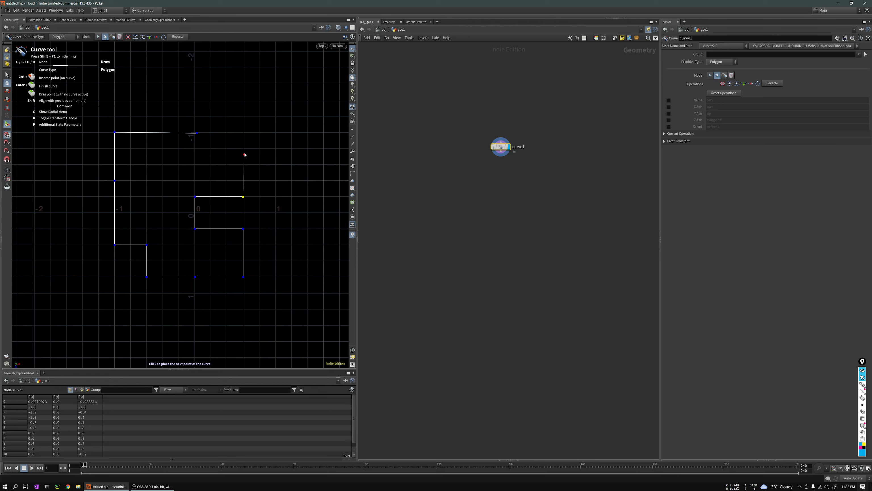
pyautogui.click(243, 164)
pyautogui.click(197, 133)
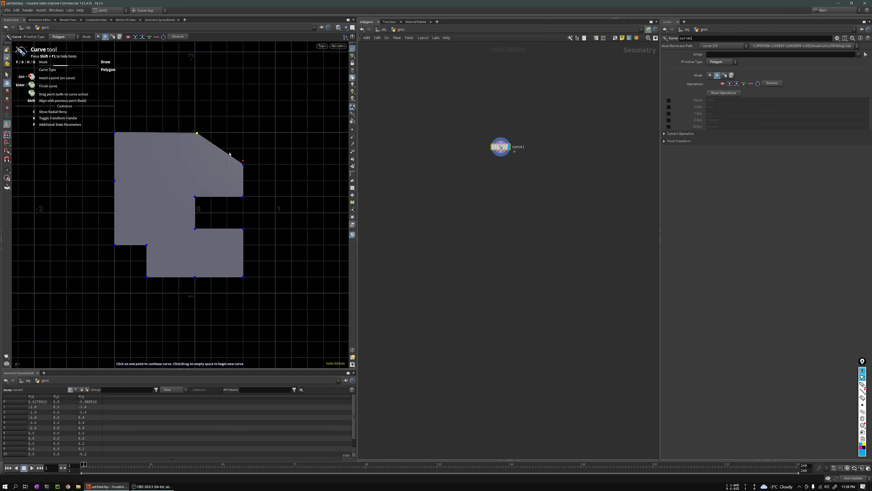
# Step: Switch the viewport to wireframe shading, inspect the closed outline in perspective, and return to the top view
pyautogui.scroll(2, 254, 172)
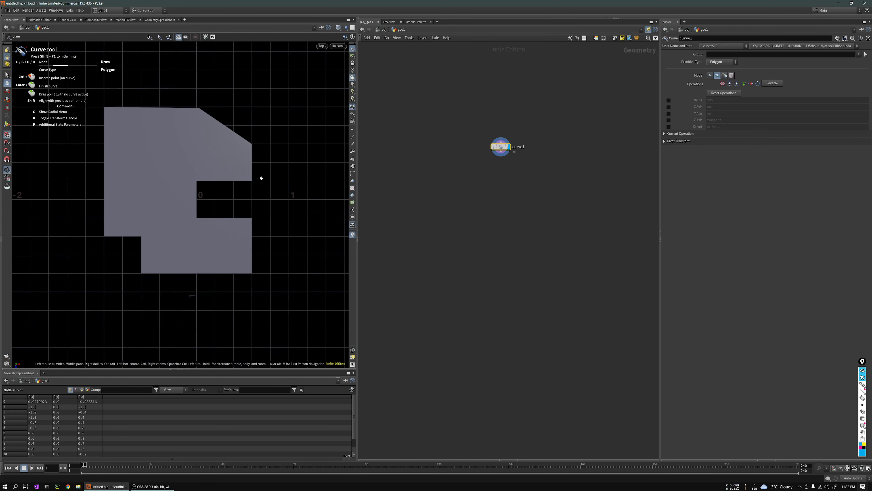
pyautogui.press('w')
pyautogui.moveTo(260, 179)
pyautogui.mouseDown()
pyautogui.moveTo(220, 218)
pyautogui.moveTo(238, 197)
pyautogui.moveTo(227, 176)
pyautogui.moveTo(272, 179)
pyautogui.moveTo(256, 193)
pyautogui.mouseUp()
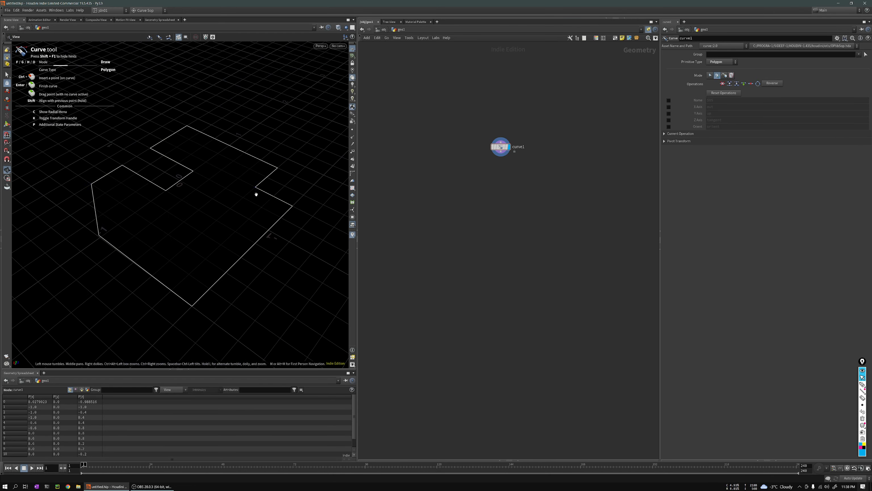
pyautogui.hotkey('space', '2')
pyautogui.scroll(2, 214, 194)
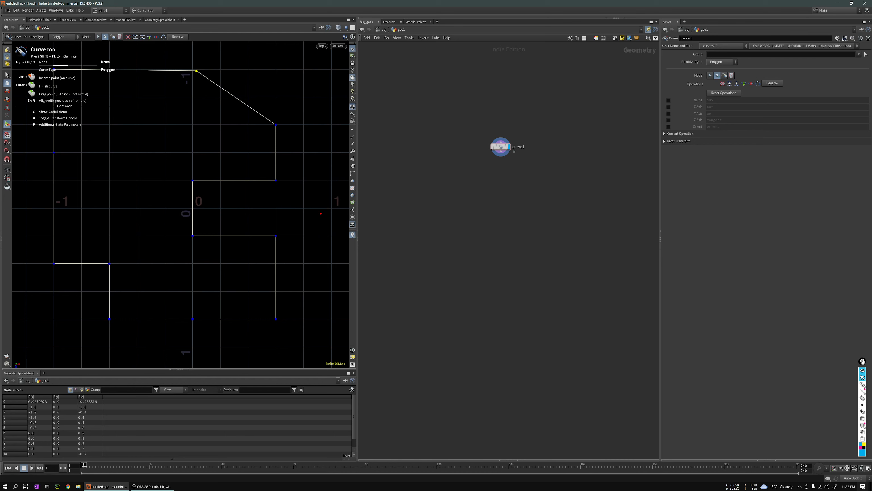
# Step: Annotate the angles at the rectangular notch's inner corners and at the outline's upper three corners with freehand marks
pyautogui.moveTo(861, 361); pyautogui.dragTo(15, 358)
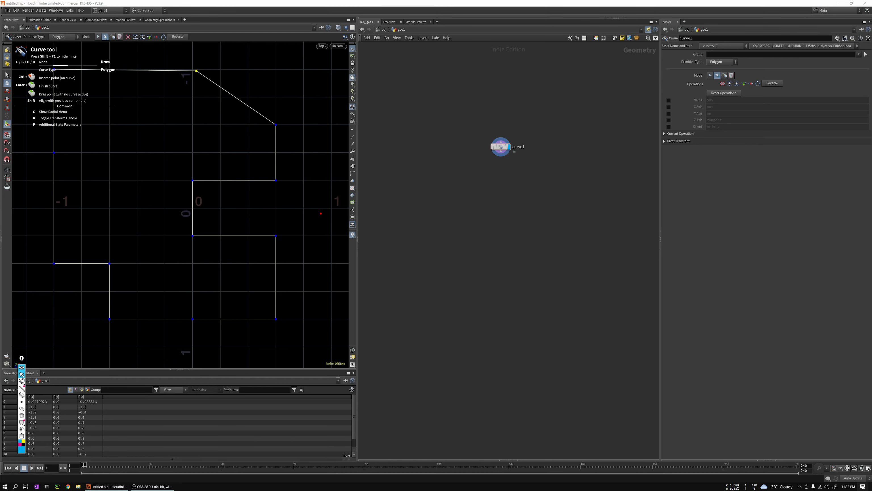
pyautogui.click(22, 381)
pyautogui.moveTo(203, 182); pyautogui.dragTo(193, 194)
pyautogui.moveTo(193, 226); pyautogui.dragTo(202, 235)
pyautogui.moveTo(265, 117)
pyautogui.mouseDown()
pyautogui.moveTo(283, 127)
pyautogui.moveTo(279, 141)
pyautogui.mouseUp()
pyautogui.moveTo(184, 70); pyautogui.dragTo(206, 75)
pyautogui.moveTo(66, 69)
pyautogui.mouseDown()
pyautogui.moveTo(64, 83)
pyautogui.moveTo(51, 82)
pyautogui.mouseUp()
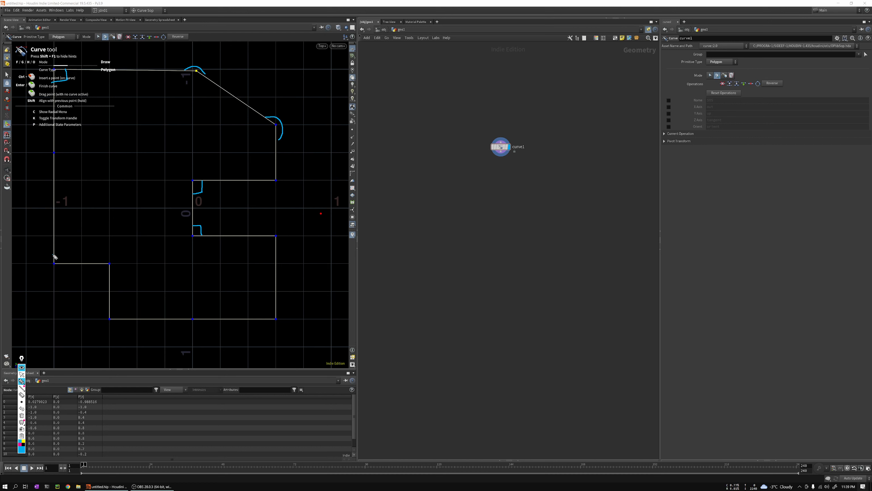
# Step: Mark the lower-left step's corner angles, draw arrows along the two edges meeting at its bottom corner, and clear all annotations
pyautogui.moveTo(52, 254); pyautogui.dragTo(107, 274)
pyautogui.moveTo(110, 312); pyautogui.dragTo(123, 318)
pyautogui.moveTo(106, 313)
pyautogui.mouseDown()
pyautogui.moveTo(115, 325)
pyautogui.moveTo(176, 330)
pyautogui.mouseUp()
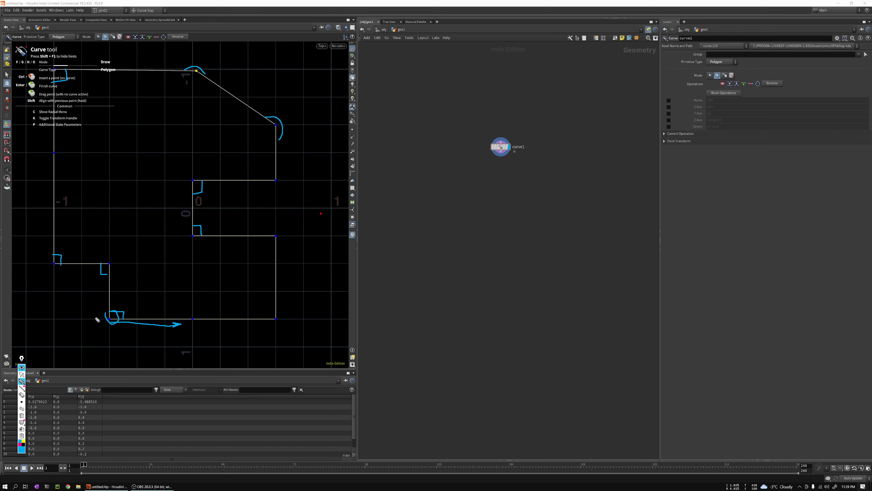
pyautogui.moveTo(102, 317); pyautogui.dragTo(95, 274)
pyautogui.moveTo(102, 304)
pyautogui.mouseDown()
pyautogui.moveTo(117, 305)
pyautogui.moveTo(110, 323)
pyautogui.mouseUp()
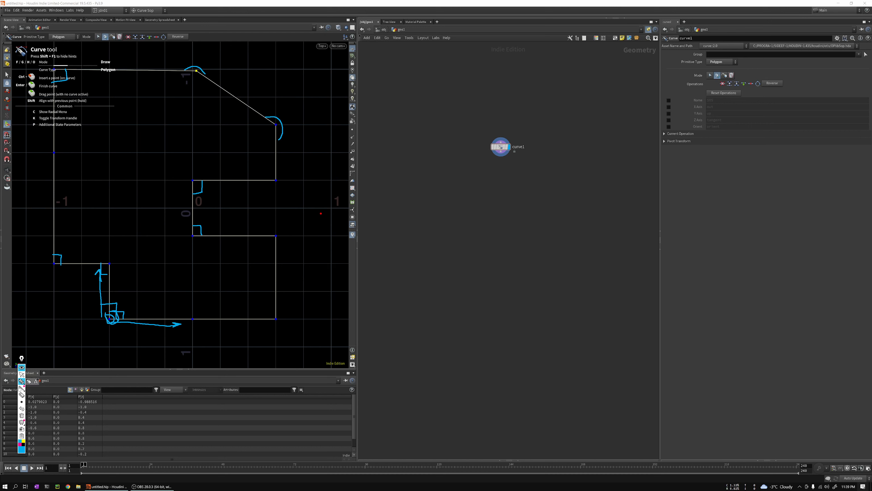
pyautogui.click(23, 396)
pyautogui.click(21, 415)
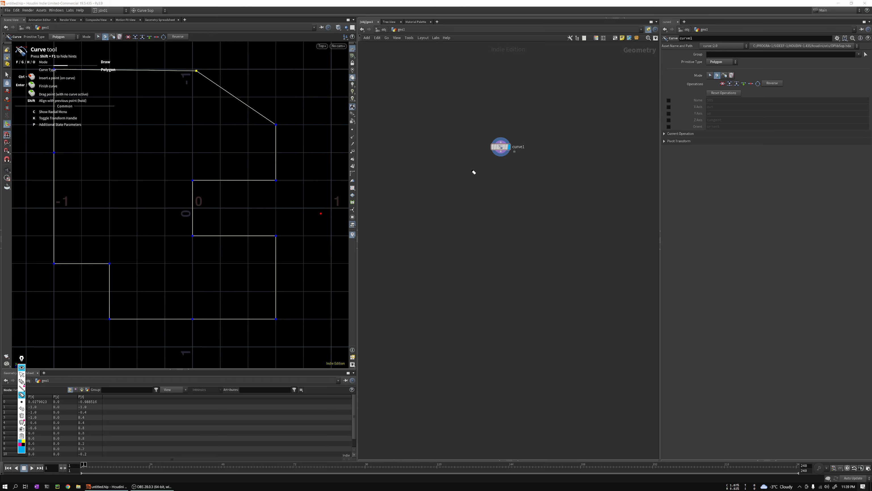
# Step: Add an Attribute Wrangle below curve1, connect curve1 to its first input, and display the wrangle's output
pyautogui.moveTo(501, 147); pyautogui.dragTo(490, 156)
pyautogui.keyDown('alt'); pyautogui.moveTo(303, 174); pyautogui.dragTo(241, 171); pyautogui.keyUp('alt')
pyautogui.scroll(3, 517, 174)
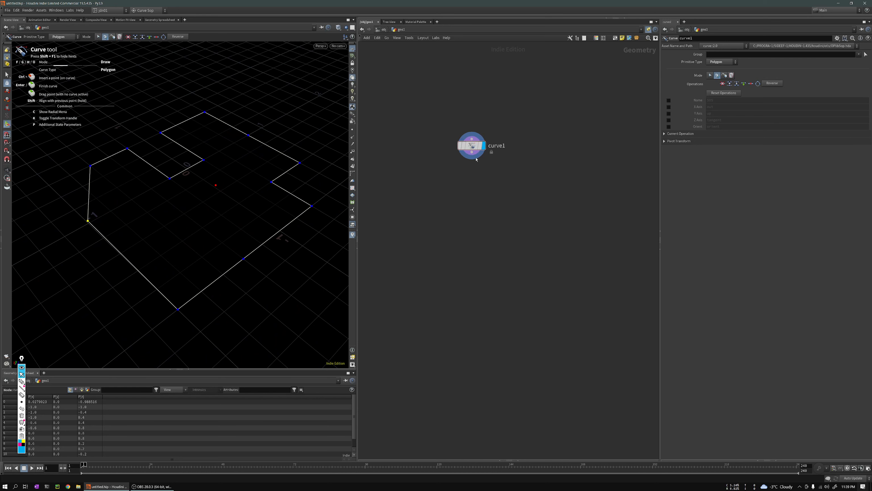
pyautogui.press('Tab')
pyautogui.write('aw')
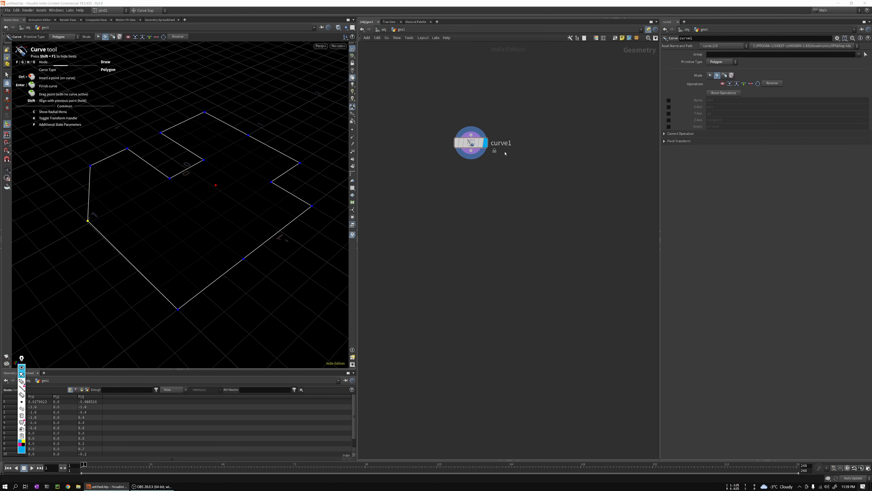
pyautogui.click(486, 192)
pyautogui.moveTo(470, 151); pyautogui.dragTo(474, 190)
pyautogui.click(500, 192)
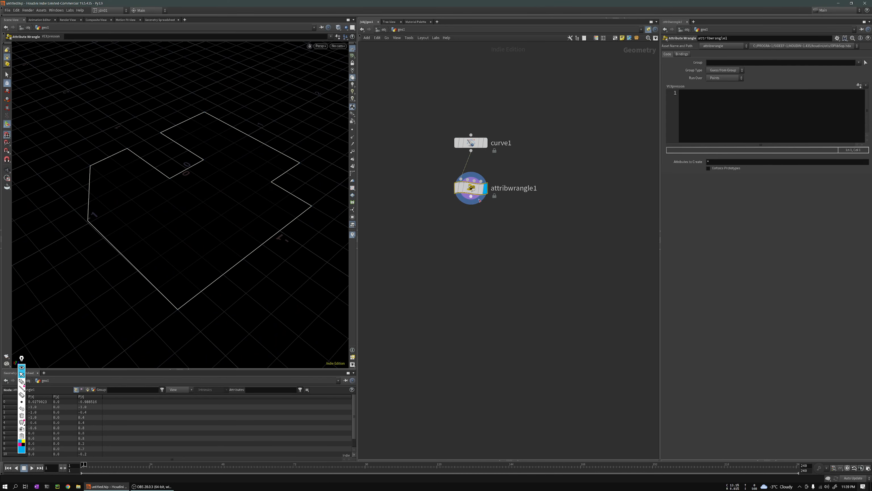
pyautogui.moveTo(494, 222); pyautogui.dragTo(492, 176, button='middle')
pyautogui.click(566, 130)
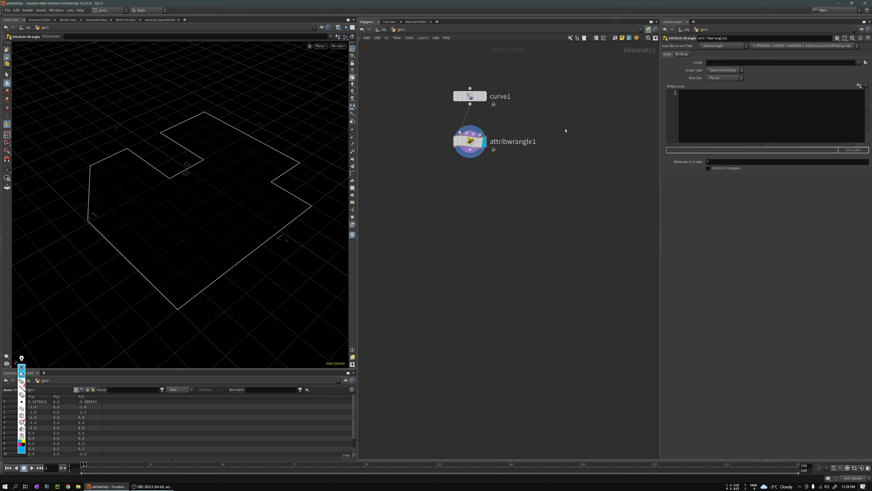
# Step: Open the wrangle's VEXpression in a separate code editor window and position it over the network view
pyautogui.hotkey('alt', 'e')
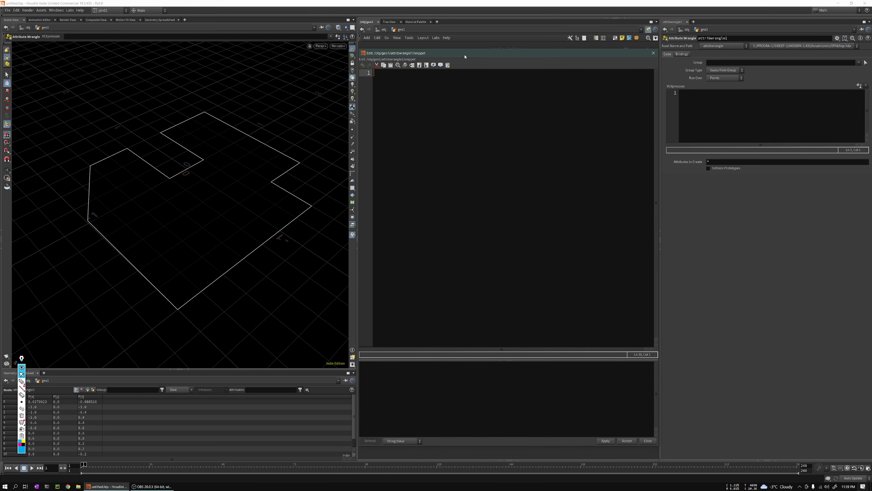
pyautogui.moveTo(506, 57); pyautogui.dragTo(453, 77)
pyautogui.click(474, 121)
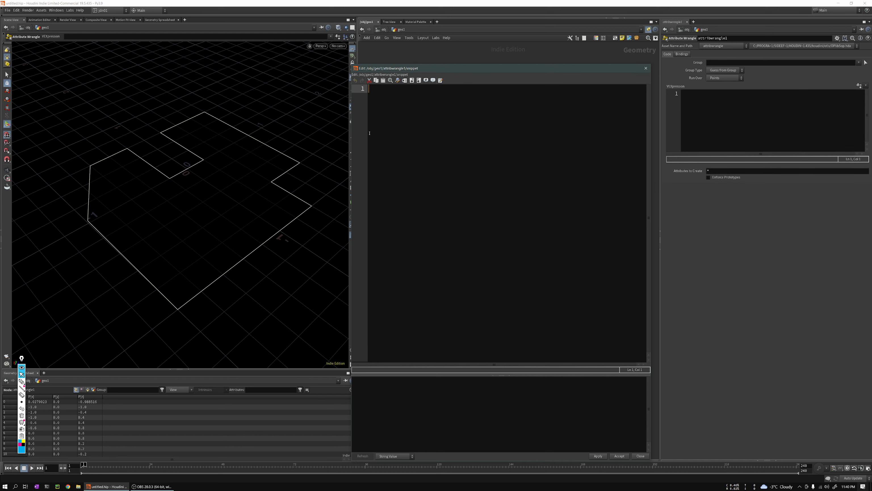
pyautogui.moveTo(381, 69)
pyautogui.mouseDown()
pyautogui.moveTo(375, 70)
pyautogui.moveTo(390, 79)
pyautogui.mouseUp()
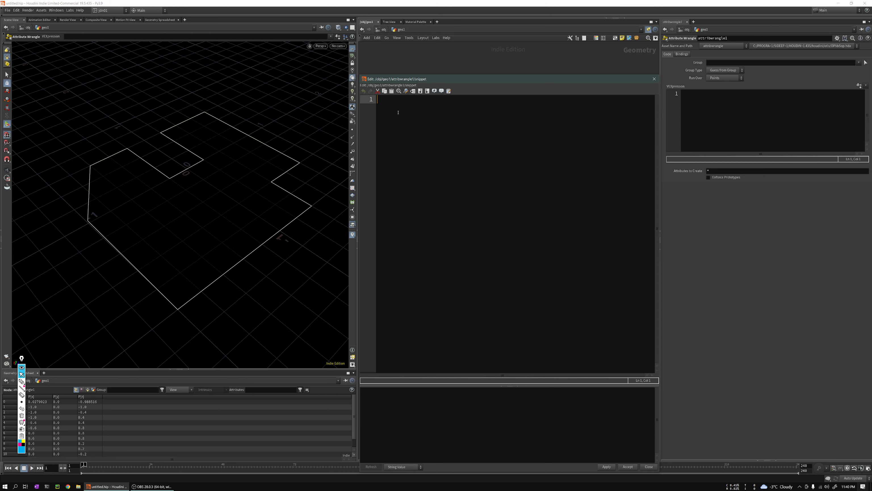
pyautogui.click(684, 203)
pyautogui.keyDown('alt'); pyautogui.moveTo(187, 192); pyautogui.dragTo(162, 286); pyautogui.keyUp('alt')
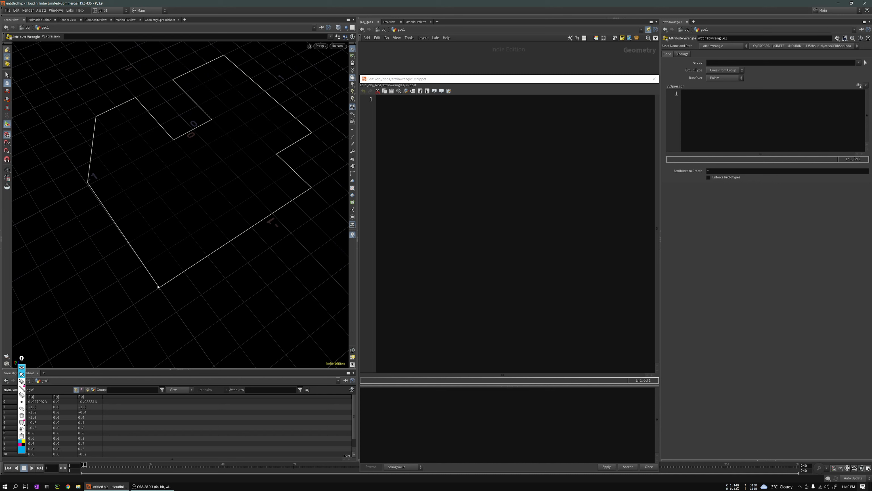
pyautogui.click(403, 153)
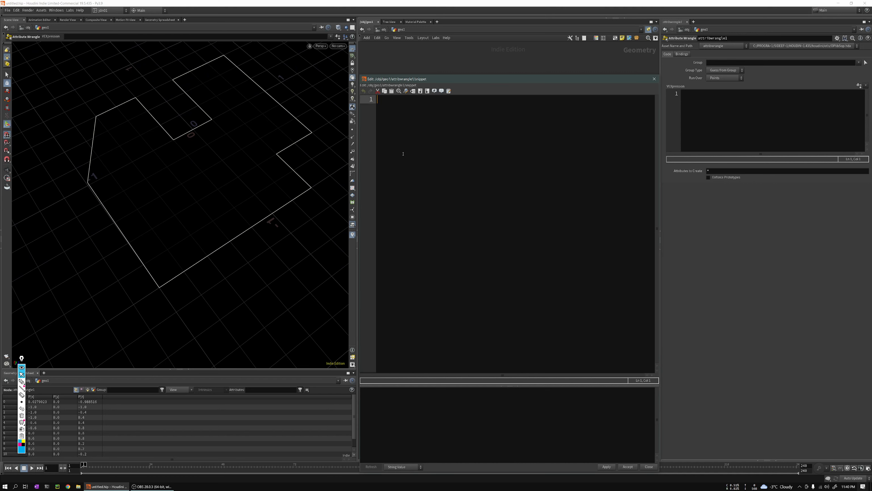
pyautogui.write('vector ')
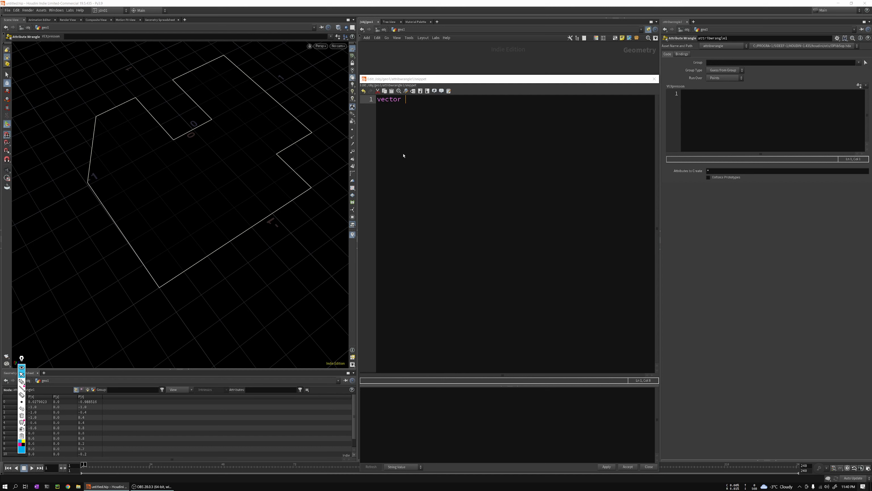
pyautogui.write('prev_point')
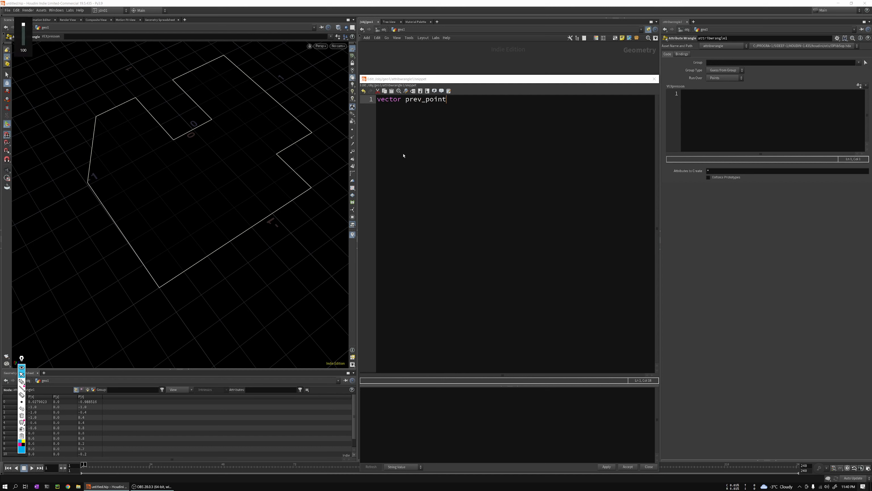
pyautogui.write(' = ')
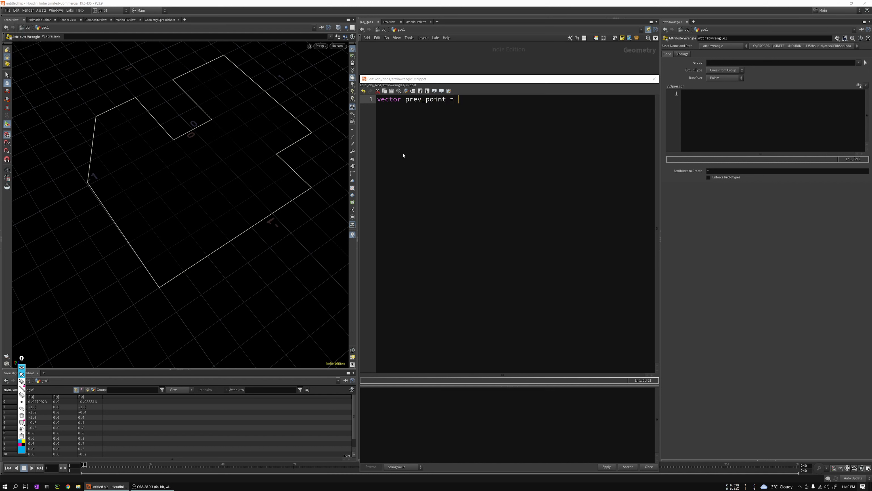
pyautogui.write("poinr(0, 'P', @ptnum -")
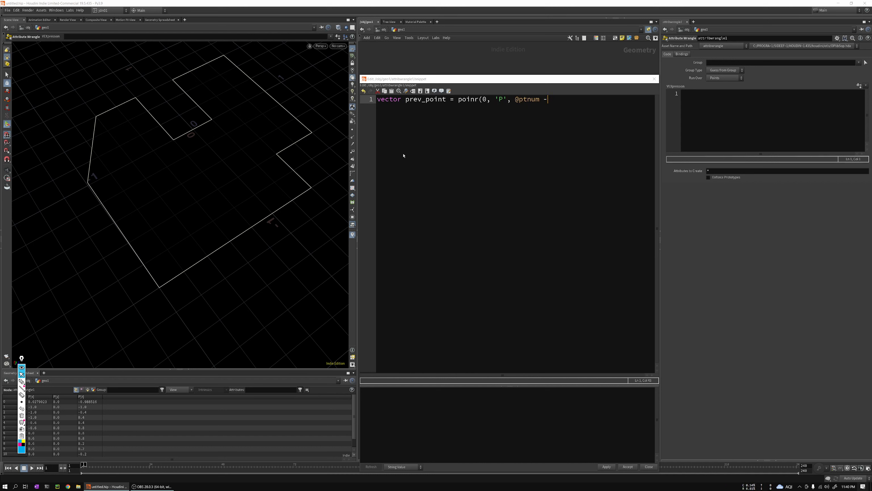
pyautogui.write('1);')
pyautogui.press('Left')
pyautogui.press('Left')
pyautogui.press('Left')
pyautogui.press('Return')
pyautogui.write('vec')
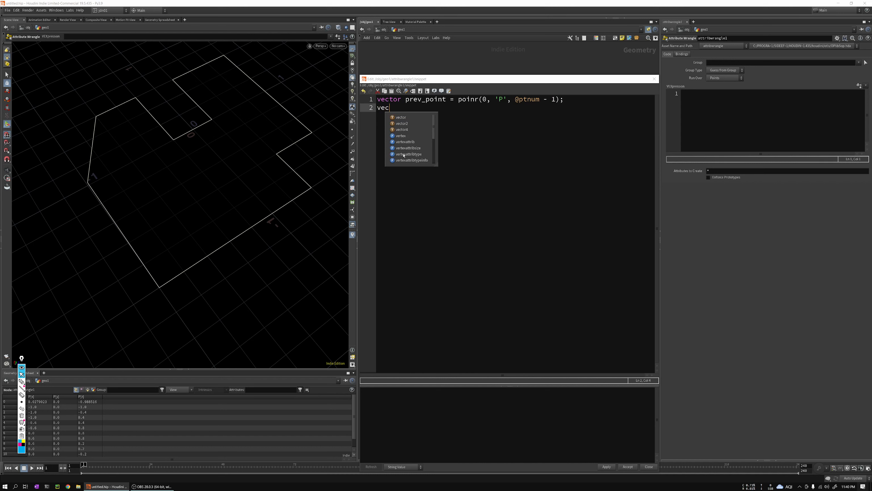
pyautogui.write('tor ne')
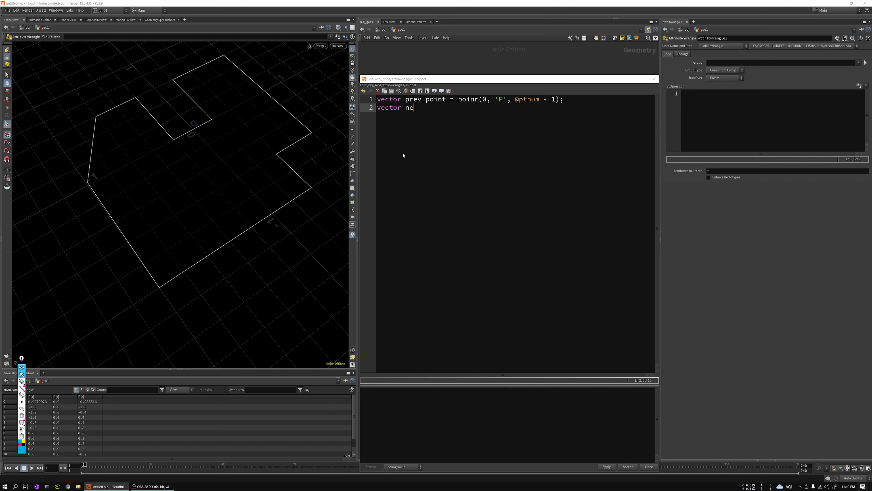
pyautogui.write('xt_point(')
pyautogui.press('BackSpace')
pyautogui.write("= point(0, 'P', @ptnum -")
pyautogui.press('BackSpace')
pyautogui.write('+1);')
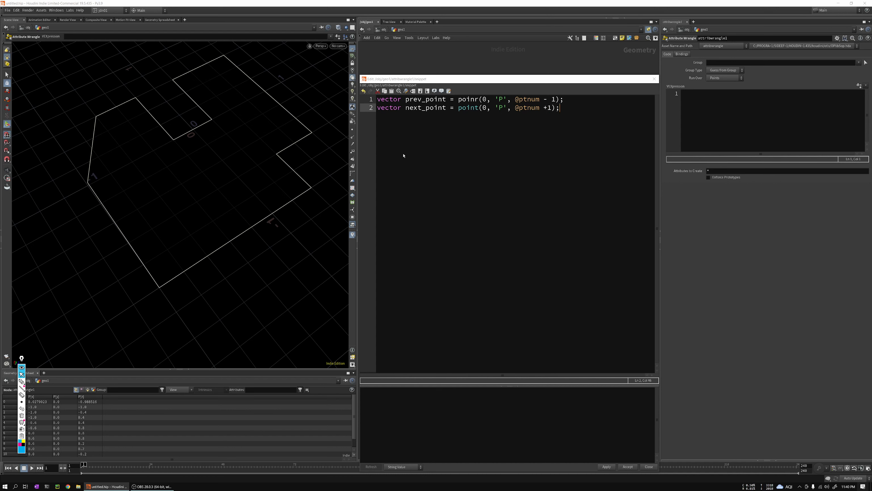
pyautogui.press('Left')
pyautogui.press('Left')
pyautogui.press('Left')
pyautogui.press('End')
pyautogui.hotkey('alt', 'a')
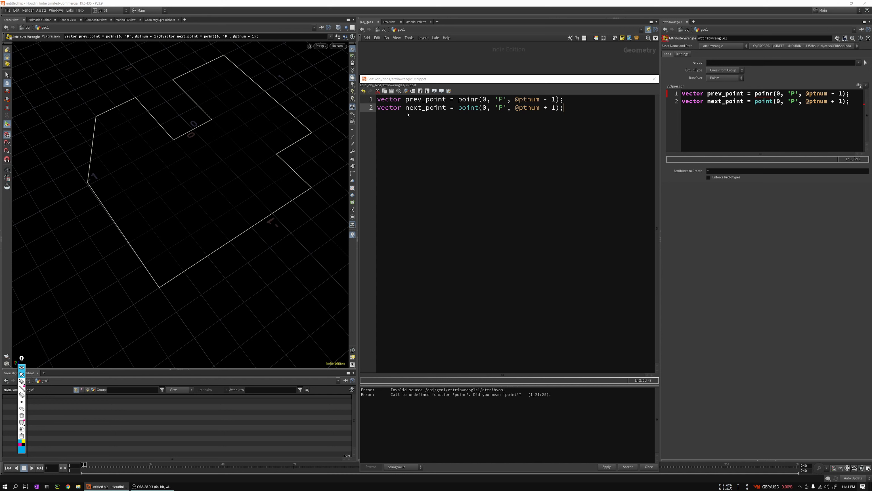
# Step: Correct the misspelled function name in the prev_point line to point and apply the code
pyautogui.click(476, 101)
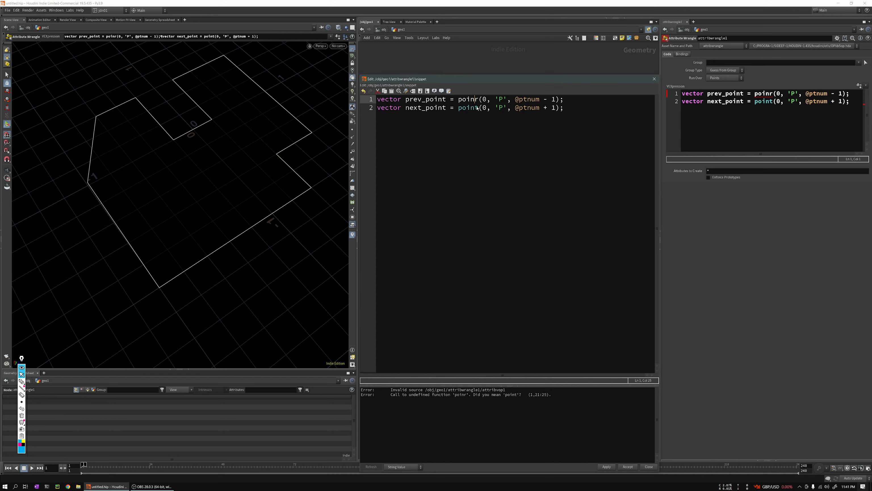
pyautogui.press('Delete')
pyautogui.write('t')
pyautogui.hotkey('alt', 'a')
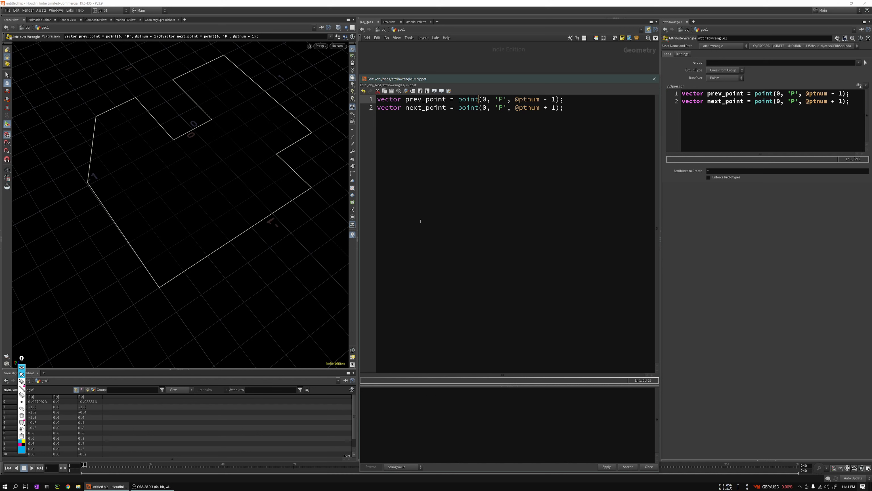
# Step: Display point markers and point numbers on the outline in the viewport
pyautogui.moveTo(377, 101); pyautogui.dragTo(592, 108)
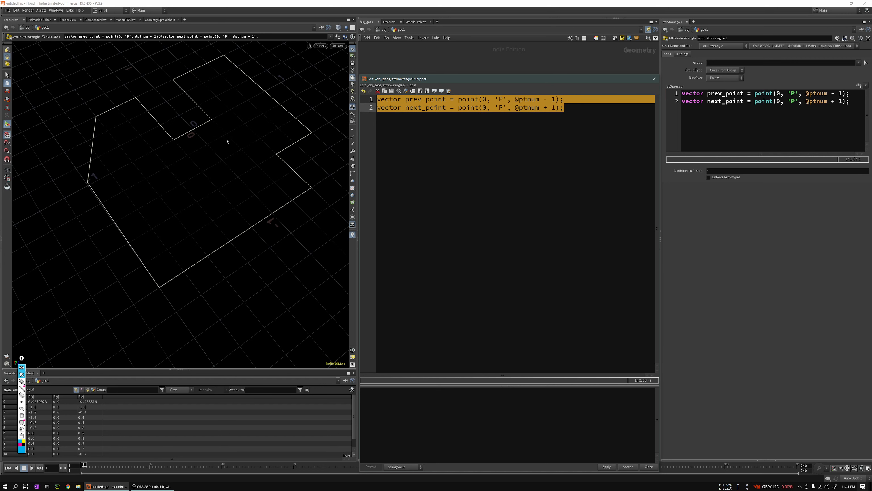
pyautogui.click(353, 131)
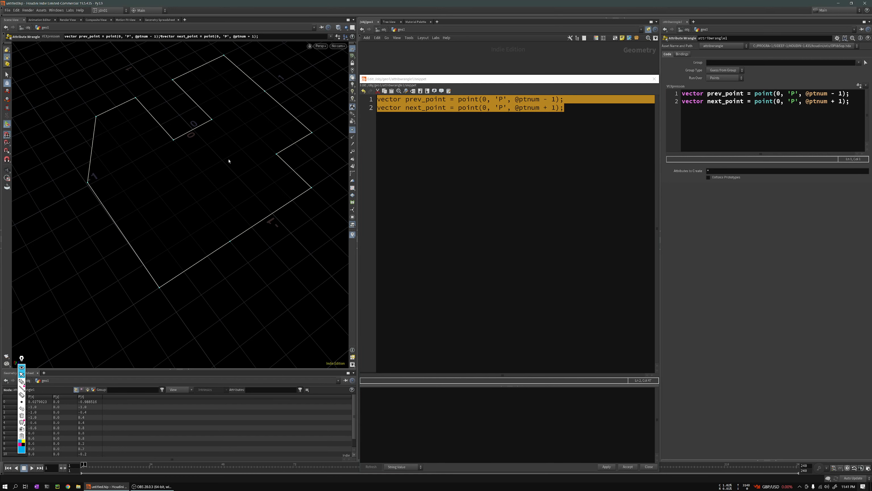
pyautogui.moveTo(228, 160)
pyautogui.keyDown('alt'); pyautogui.mouseDown(button='middle')
pyautogui.moveTo(228, 168)
pyautogui.moveTo(225, 156)
pyautogui.mouseUp(button='middle'); pyautogui.keyUp('alt')
pyautogui.keyDown('alt'); pyautogui.scroll(1, 228, 154); pyautogui.keyUp('alt')
pyautogui.press('Return')
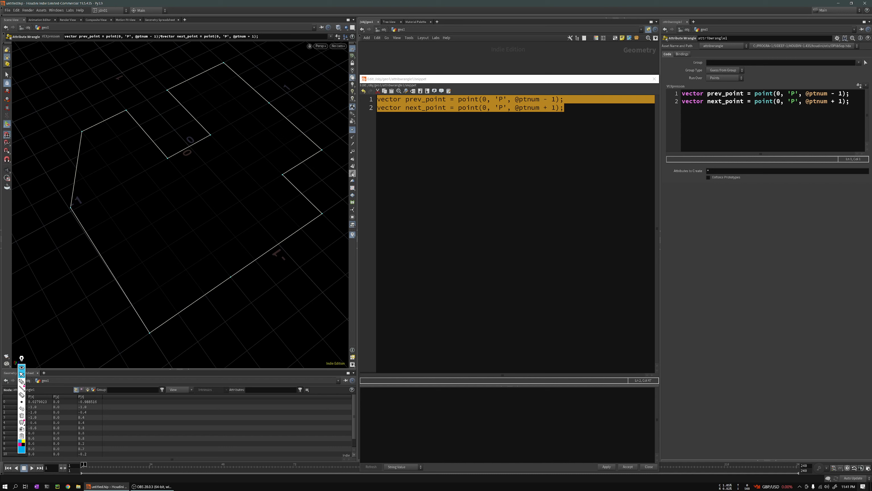
pyautogui.click(354, 154)
pyautogui.keyDown('alt'); pyautogui.moveTo(250, 171); pyautogui.dragTo(233, 160, button='middle'); pyautogui.keyUp('alt')
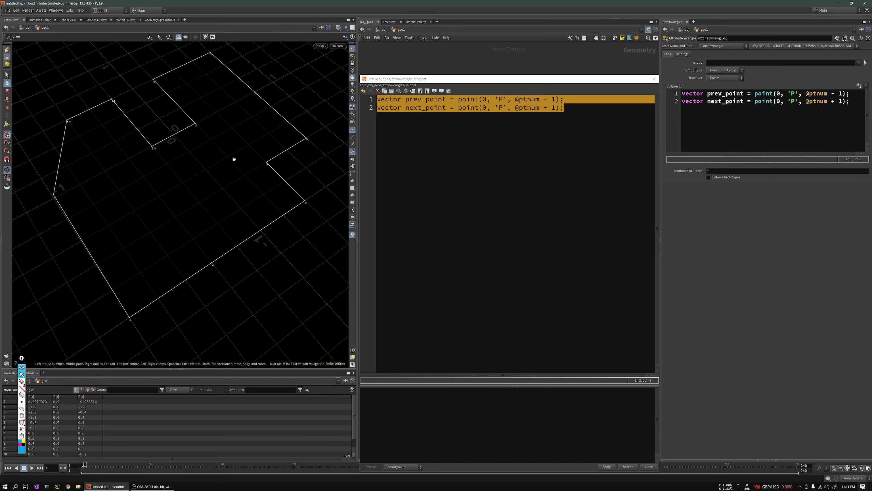
pyautogui.press('d')
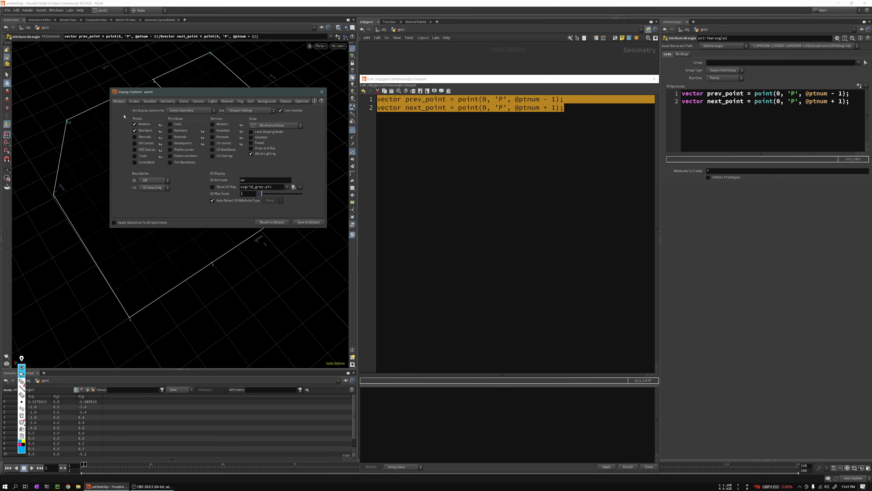
pyautogui.click(134, 101)
pyautogui.click(245, 186)
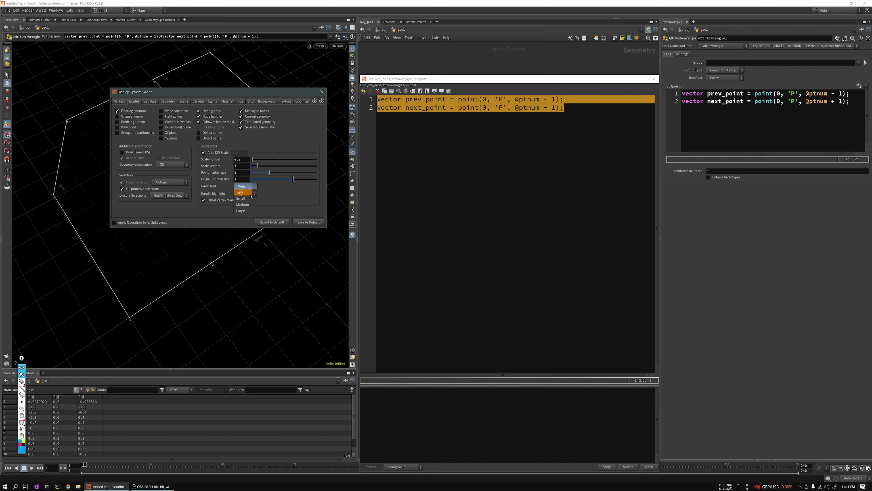
pyautogui.click(244, 212)
pyautogui.click(321, 92)
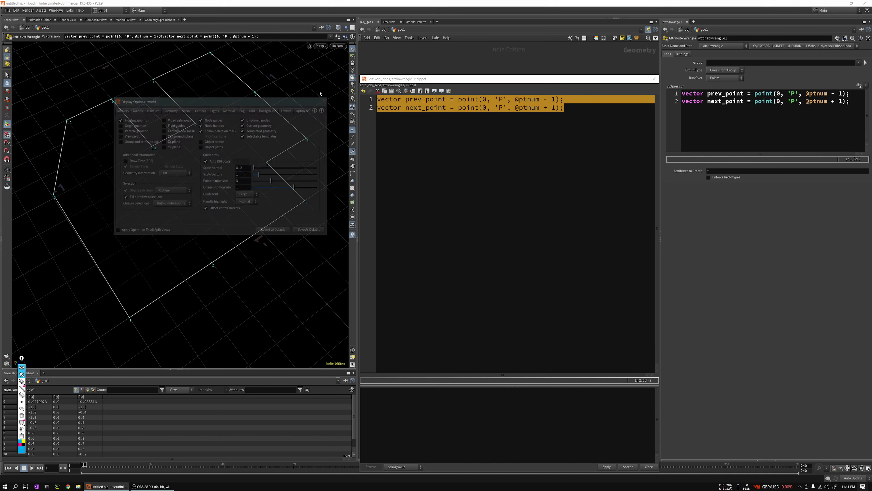
pyautogui.keyDown('alt'); pyautogui.moveTo(215, 161); pyautogui.dragTo(229, 138, button='middle'); pyautogui.keyUp('alt')
pyautogui.moveTo(229, 138); pyautogui.dragTo(171, 275, button='right')
pyautogui.keyDown('alt'); pyautogui.moveTo(171, 275); pyautogui.dragTo(78, 293, button='middle'); pyautogui.keyUp('alt')
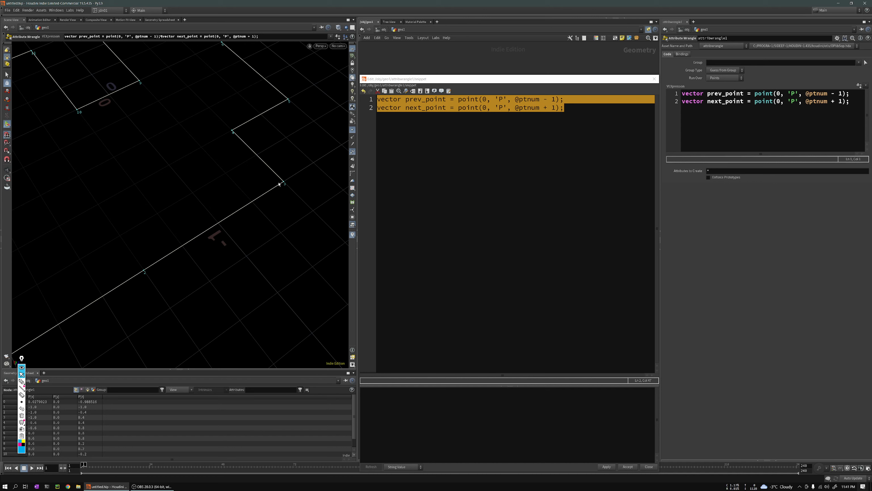
pyautogui.click(554, 100)
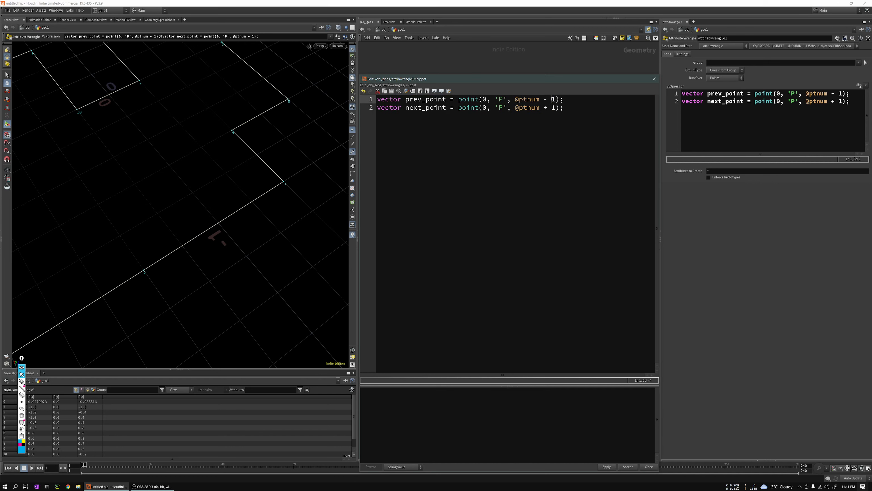